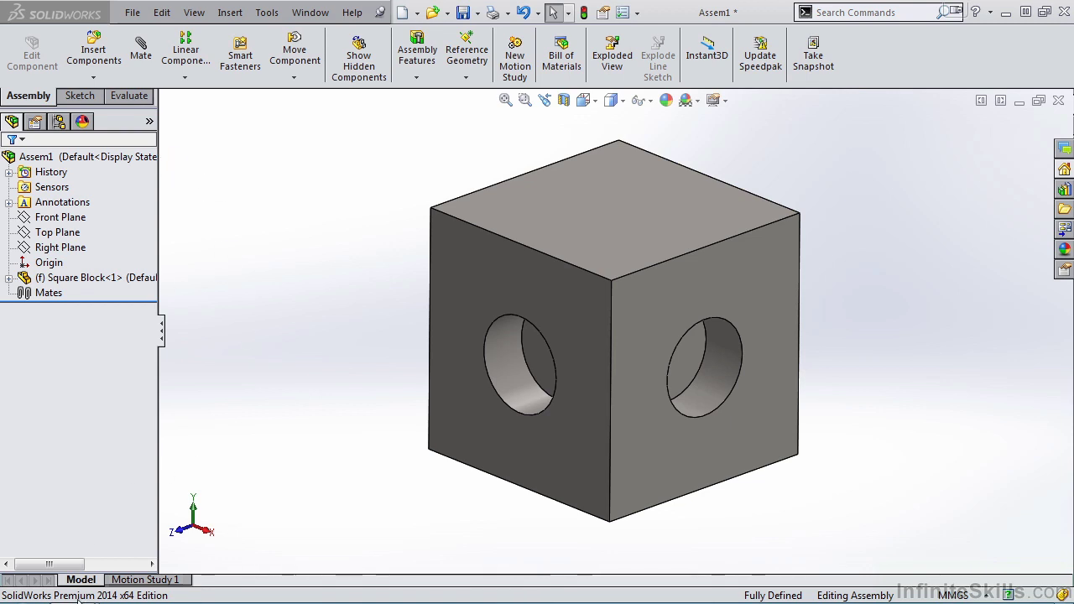
Switch to the Pin part window, then back to the block assembly
mouse_move(72, 588)
click(106, 537)
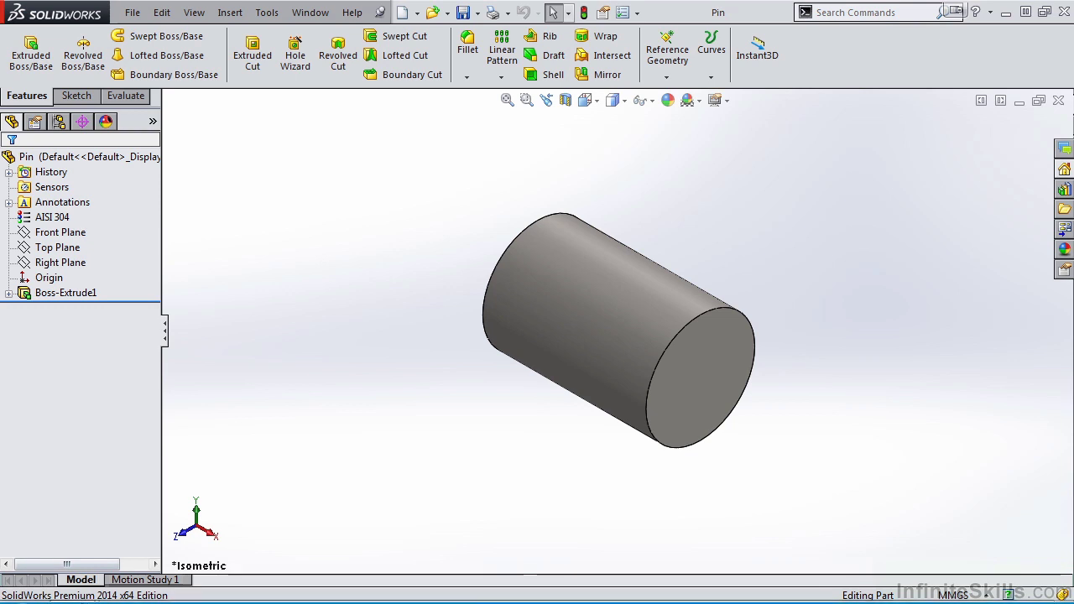
mouse_move(92, 577)
click(285, 500)
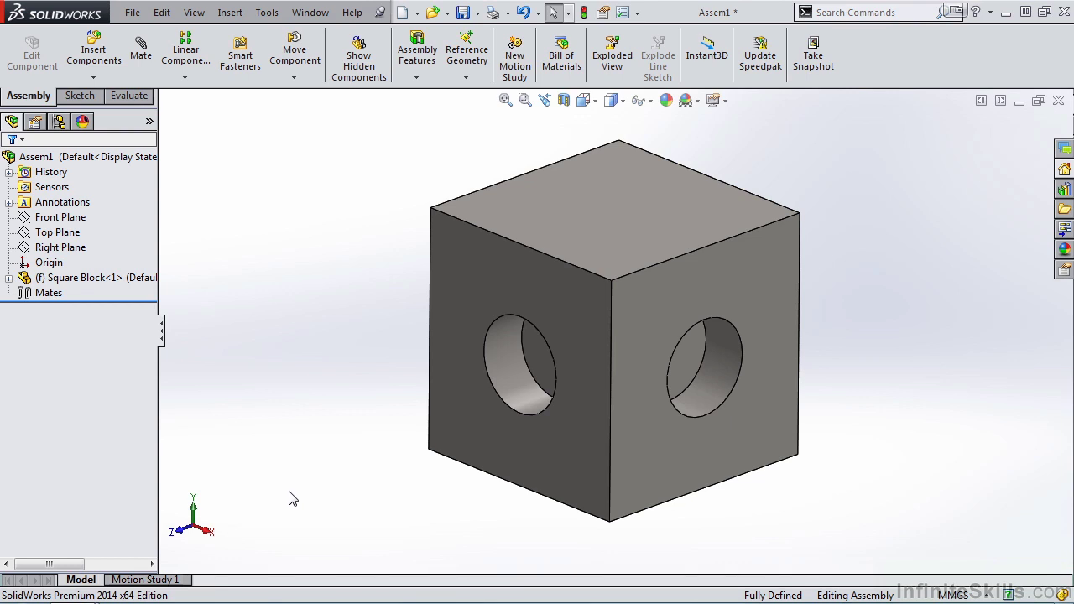
Tile Assem1 and the Pin window vertically, then select the pin cylinder
click(307, 14)
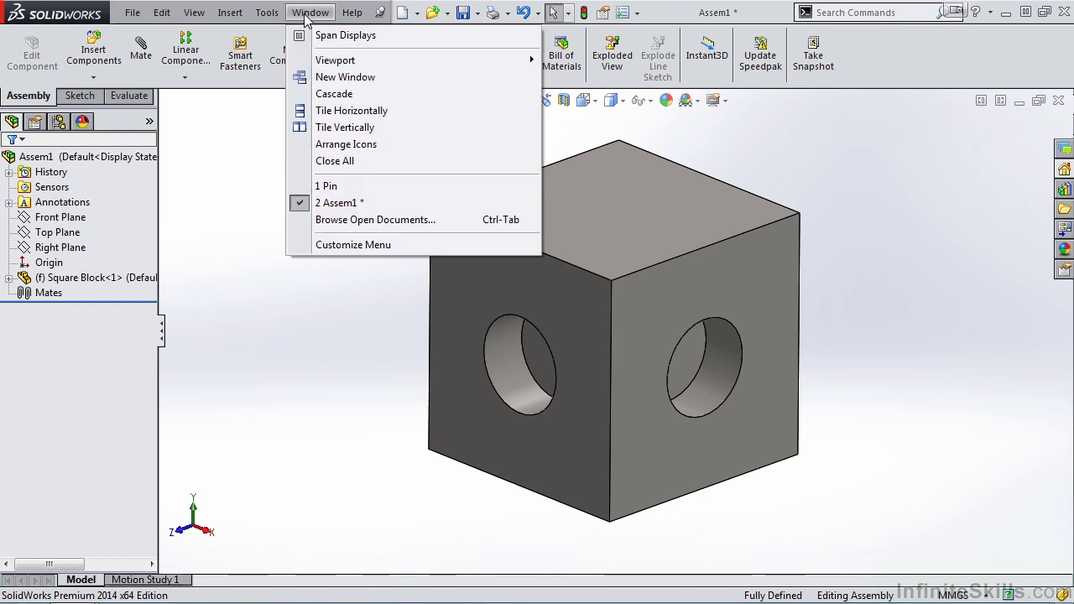
click(349, 127)
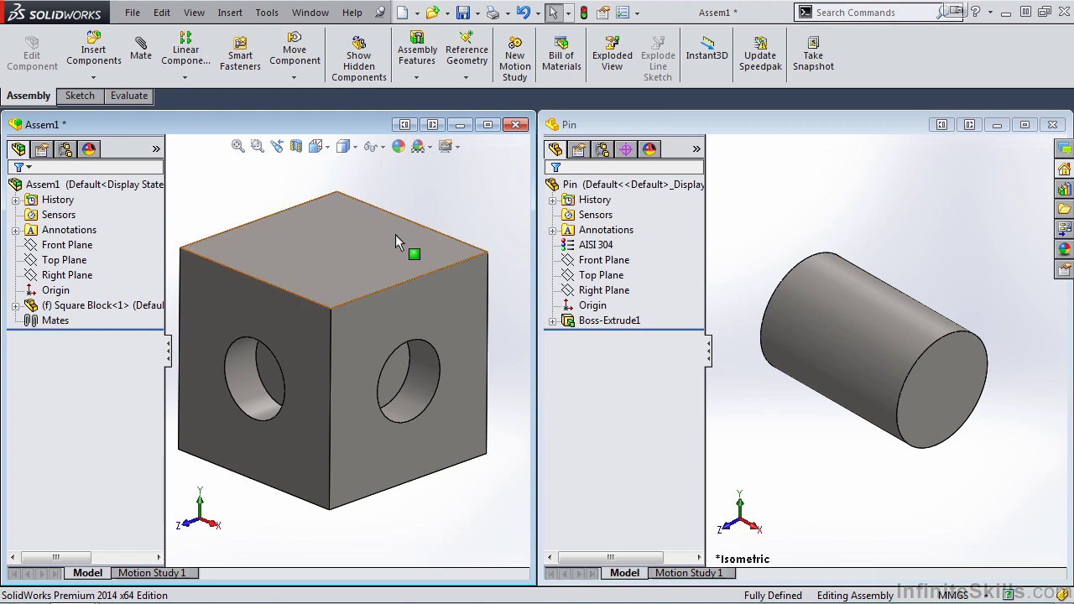
click(597, 233)
key(Escape)
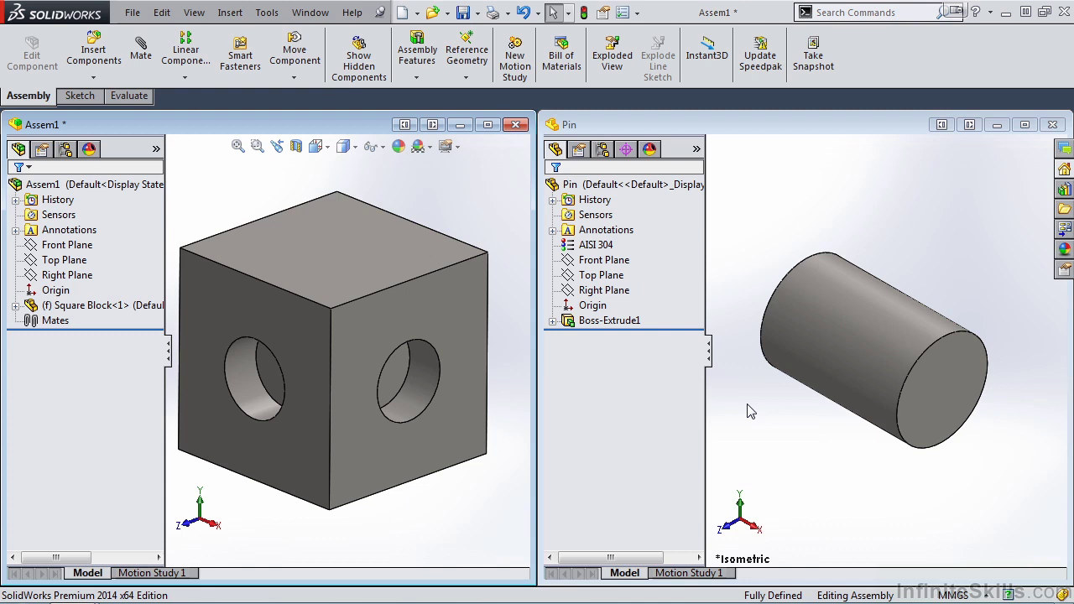
click(855, 329)
Drop the Pin into the block's right-face hole with a Concentric mate, leaving it partly out
click(850, 329)
drag(797, 336, 422, 397)
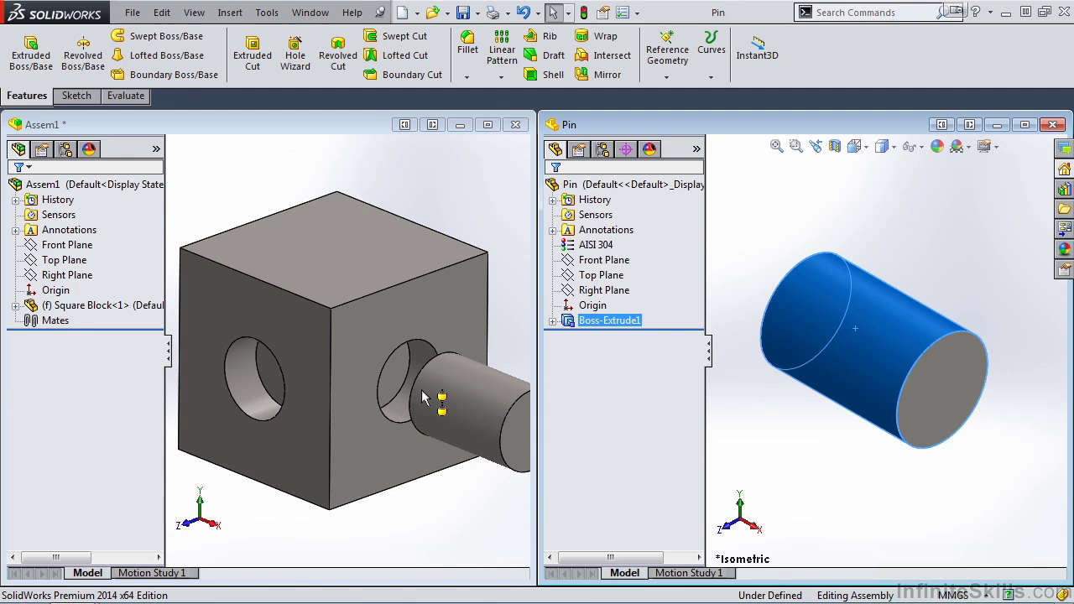
drag(422, 398, 423, 398)
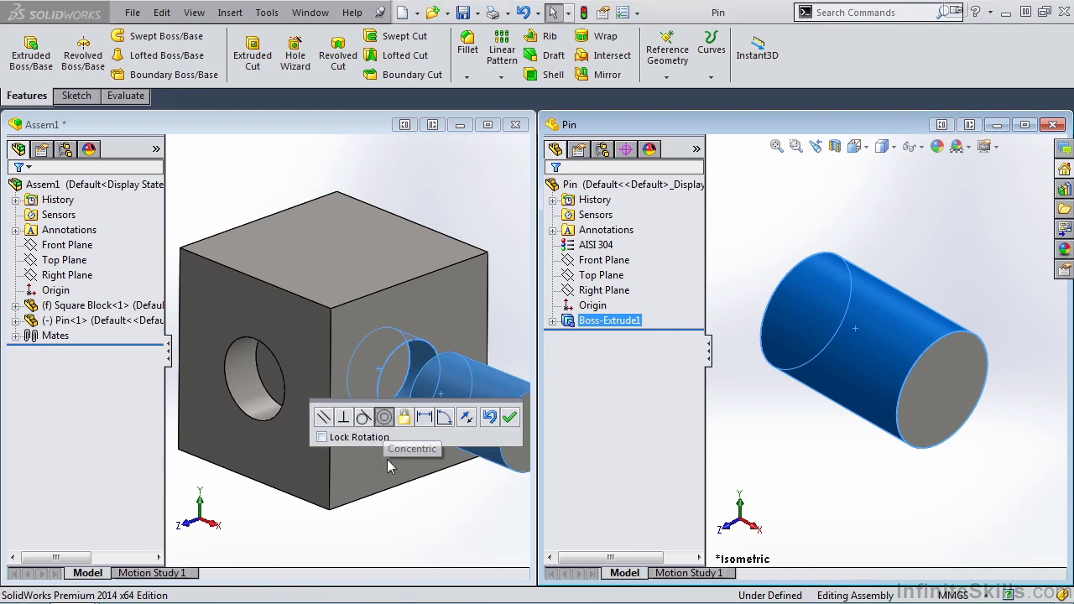
click(509, 417)
mouse_move(509, 428)
mouse_down()
mouse_move(445, 400)
mouse_move(495, 417)
mouse_up()
key(Escape)
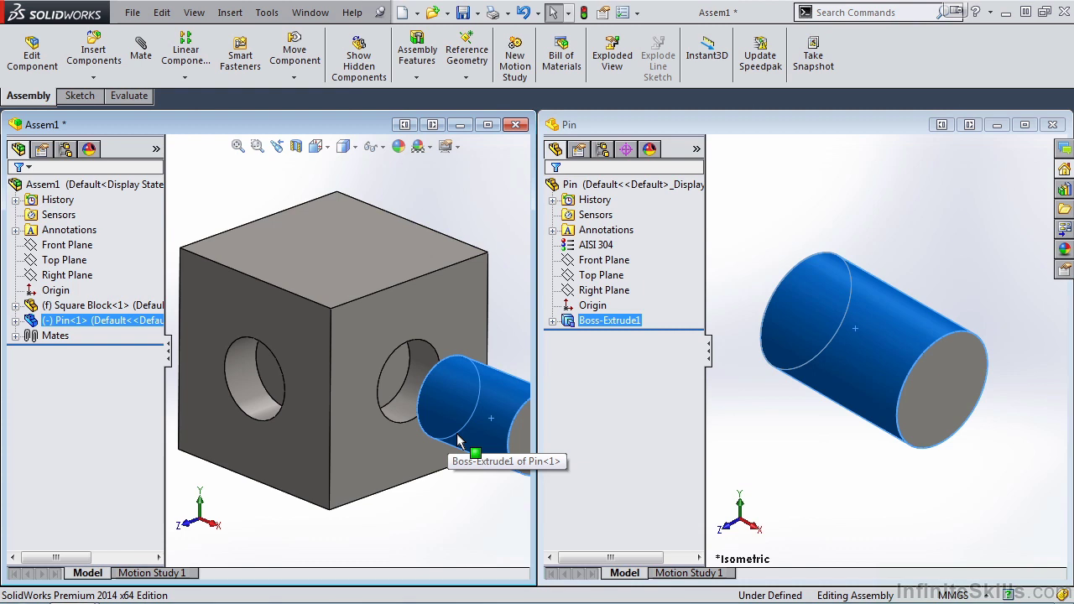
click(15, 336)
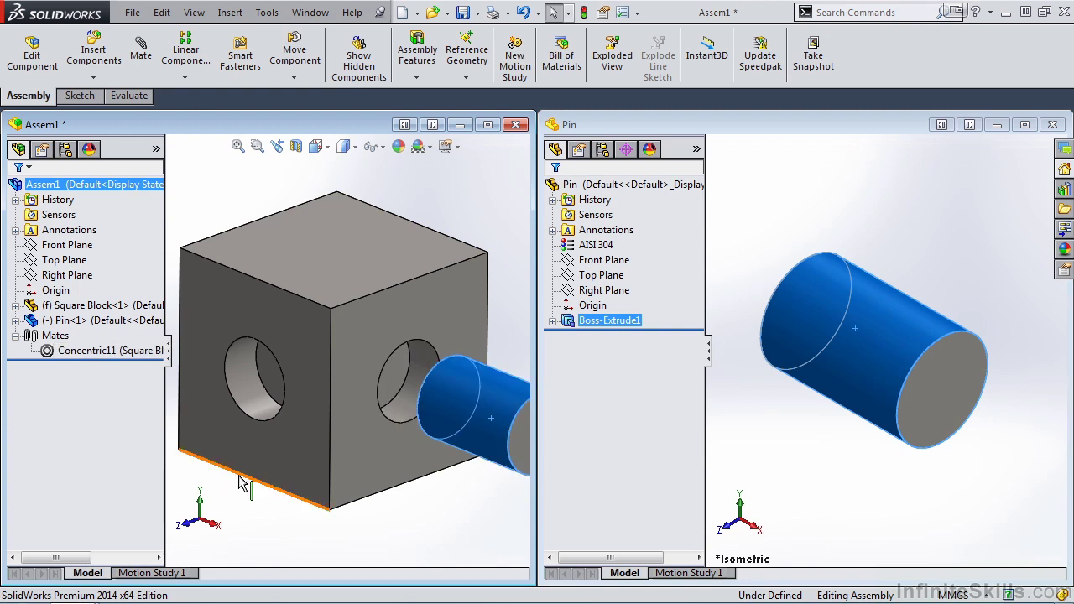
Zoom to fit the block and pin, then make the Pin window active
key(f)
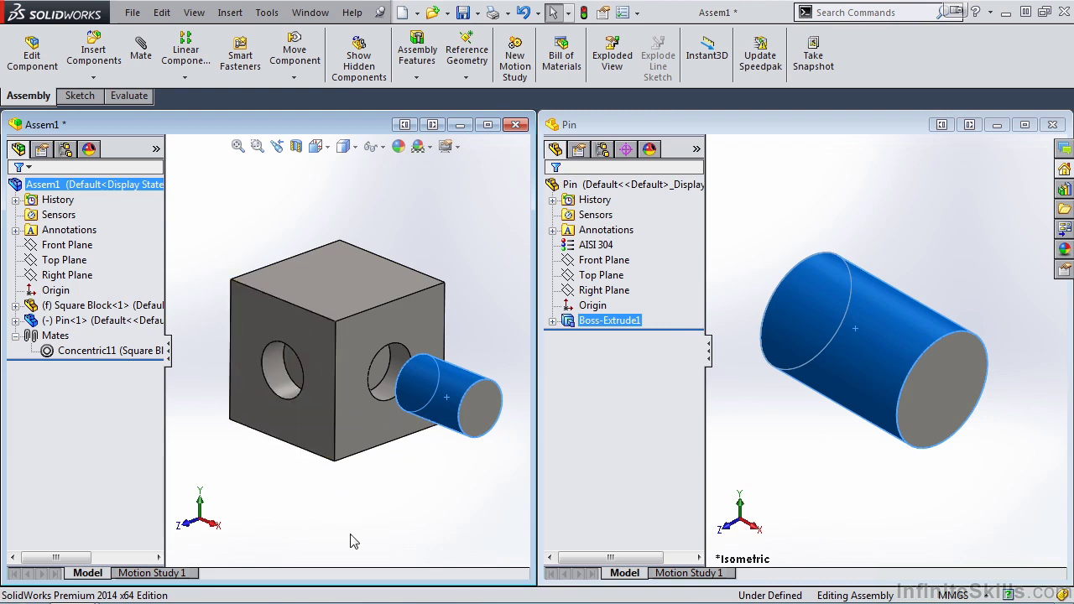
click(747, 453)
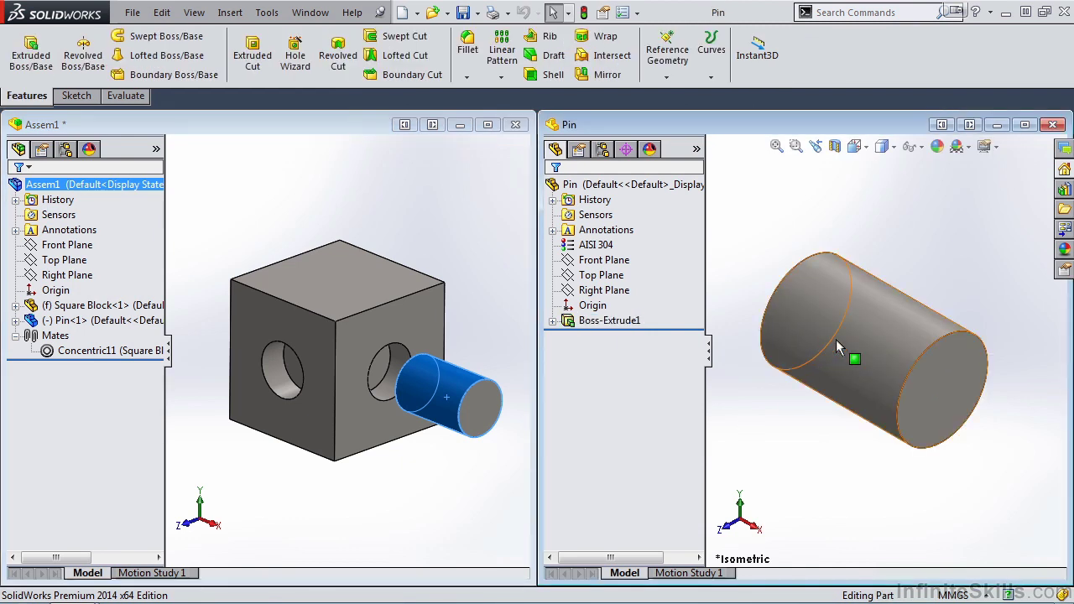
Seat Pin<2> in the left hole, adding Concentric21 and Coincident11 SmartMates
click(767, 313)
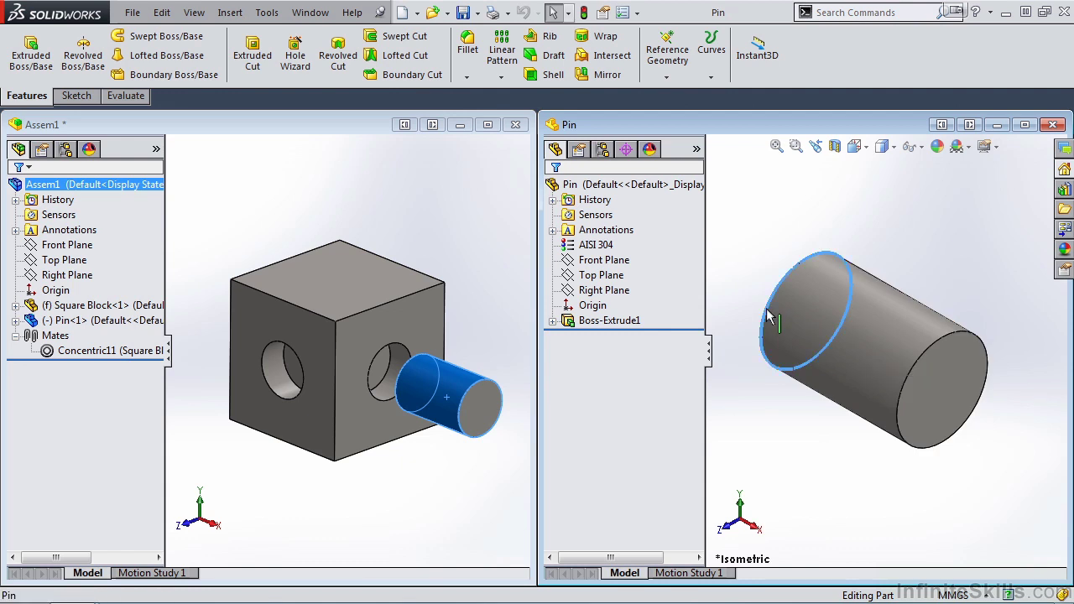
drag(767, 313, 298, 389)
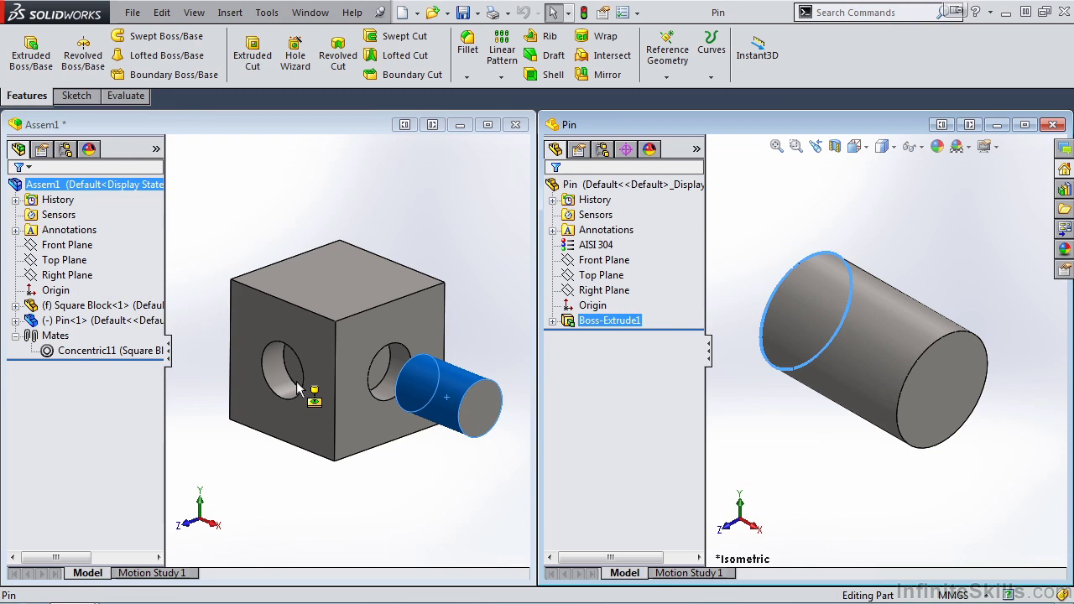
drag(298, 389, 298, 388)
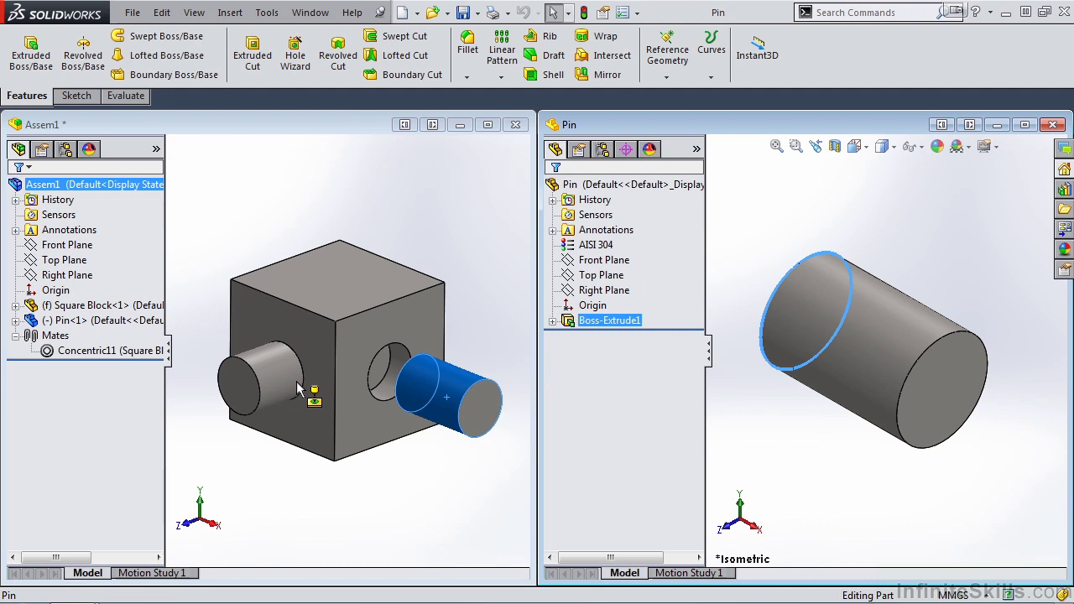
drag(298, 388, 298, 388)
click(130, 380)
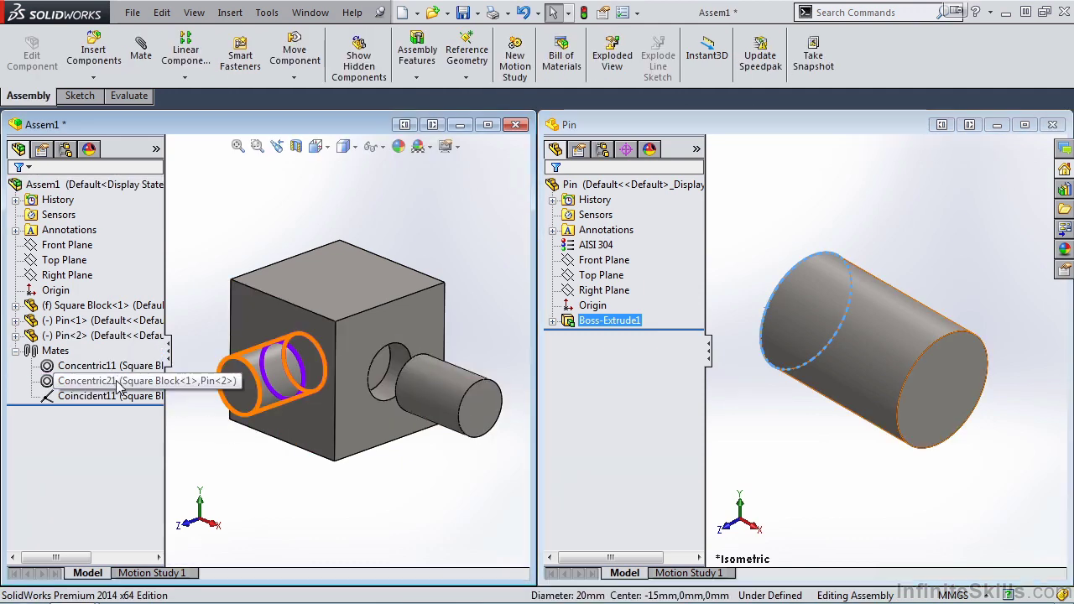
click(122, 397)
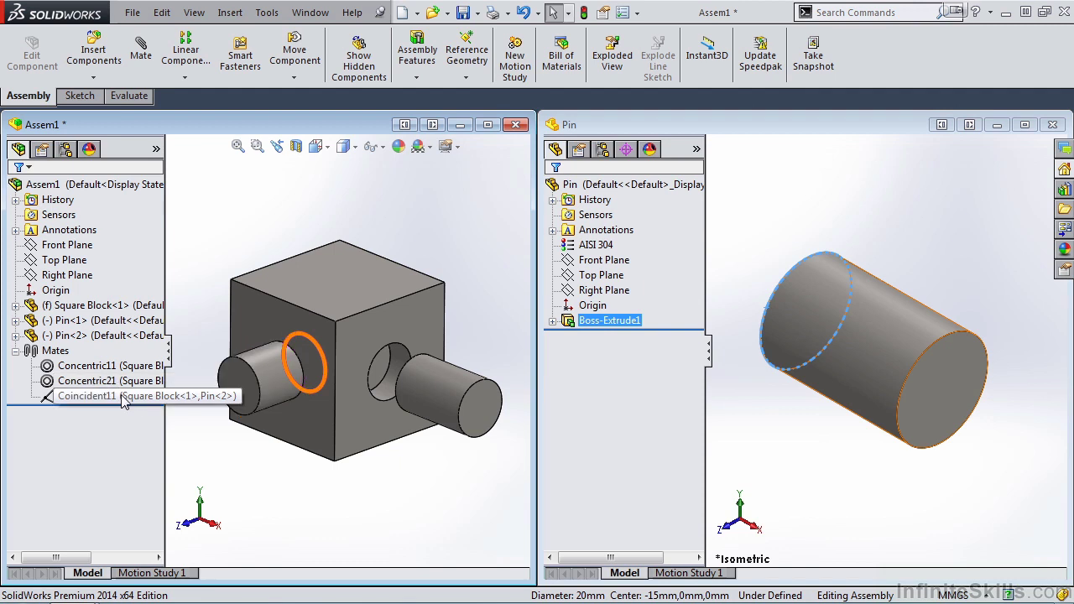
click(288, 511)
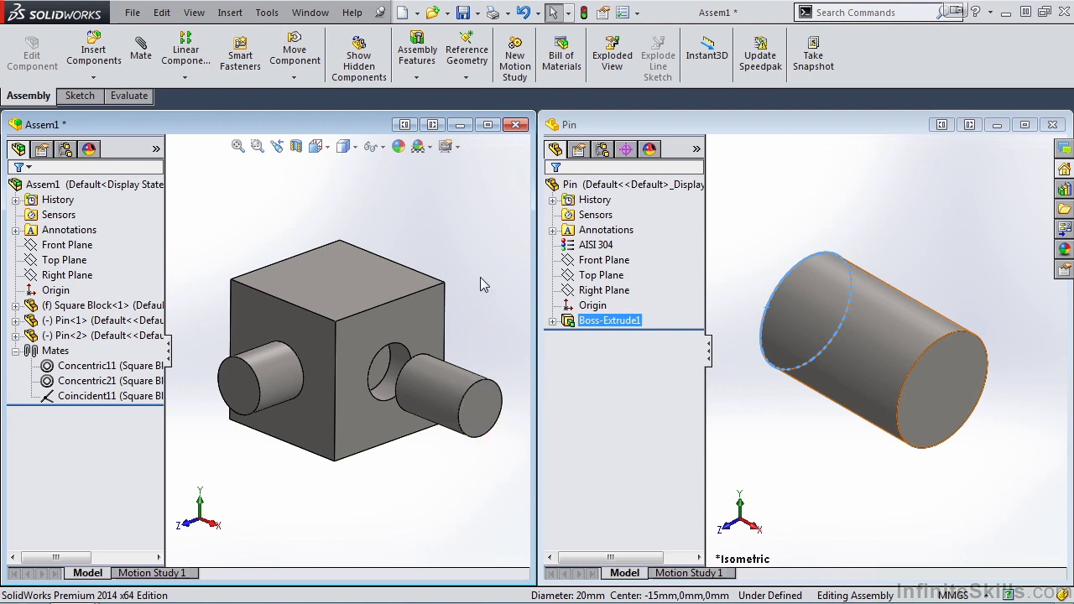
Maximize the Assem1 window and orbit to view it from another angle
click(490, 127)
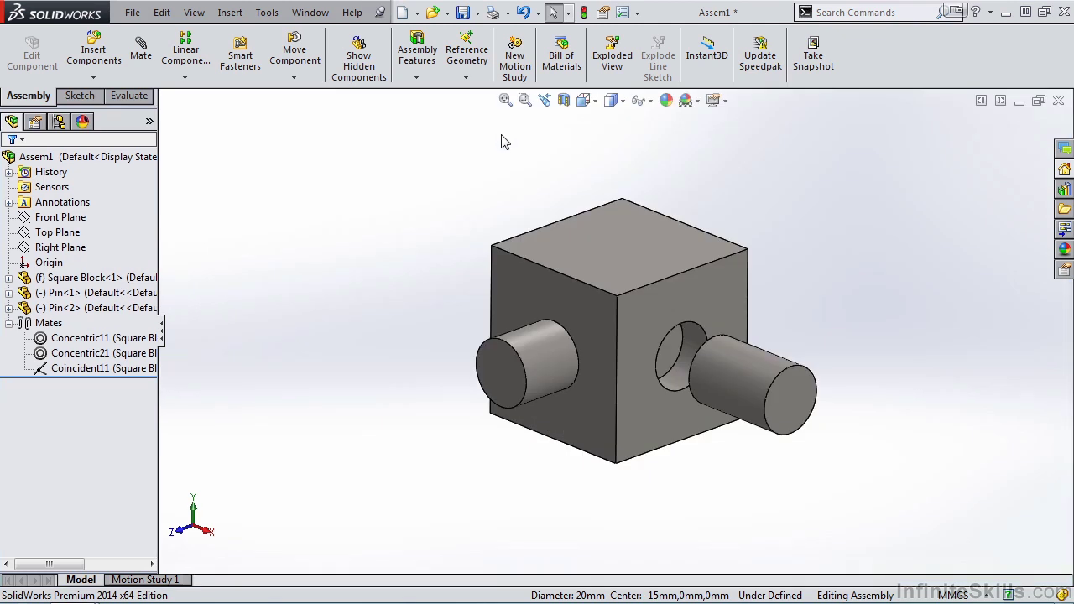
middle_drag(559, 492, 638, 482)
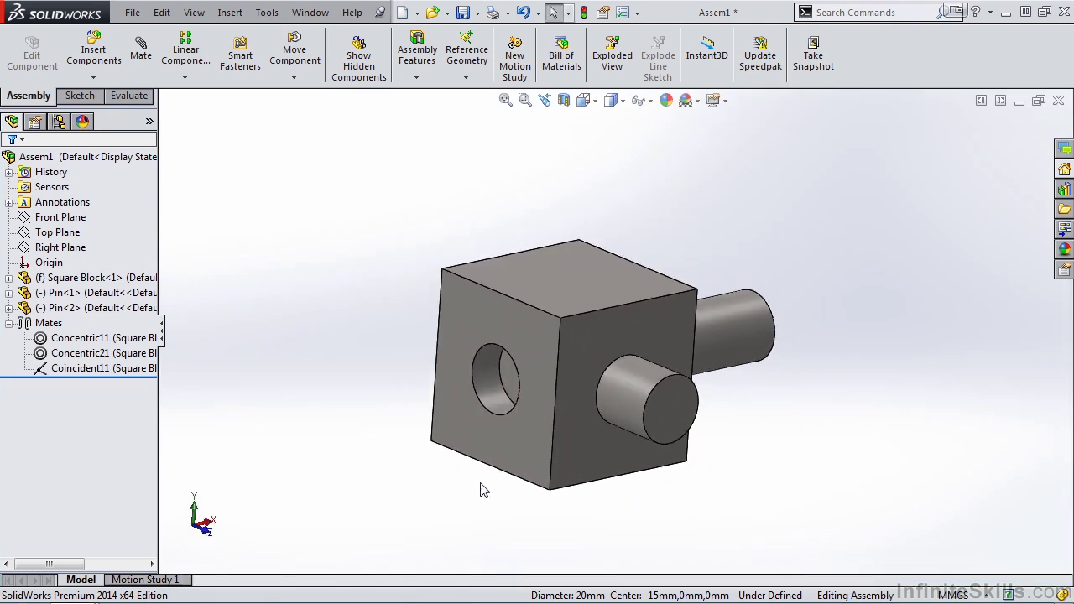
click(94, 52)
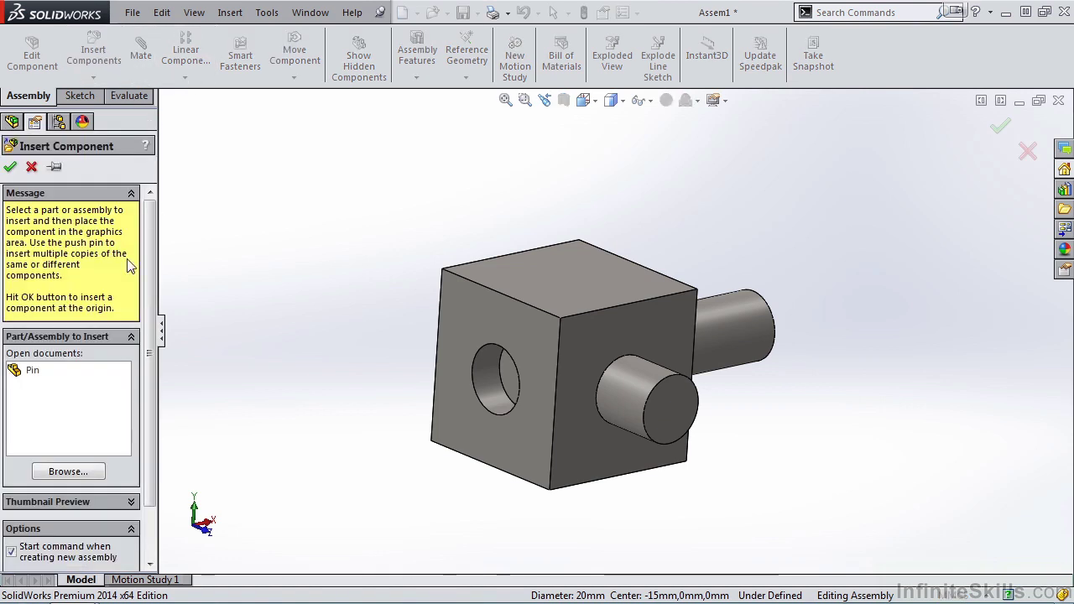
Insert Pin<3> and mate it into the empty hole with Concentric3 and Coincident2
click(42, 371)
click(296, 401)
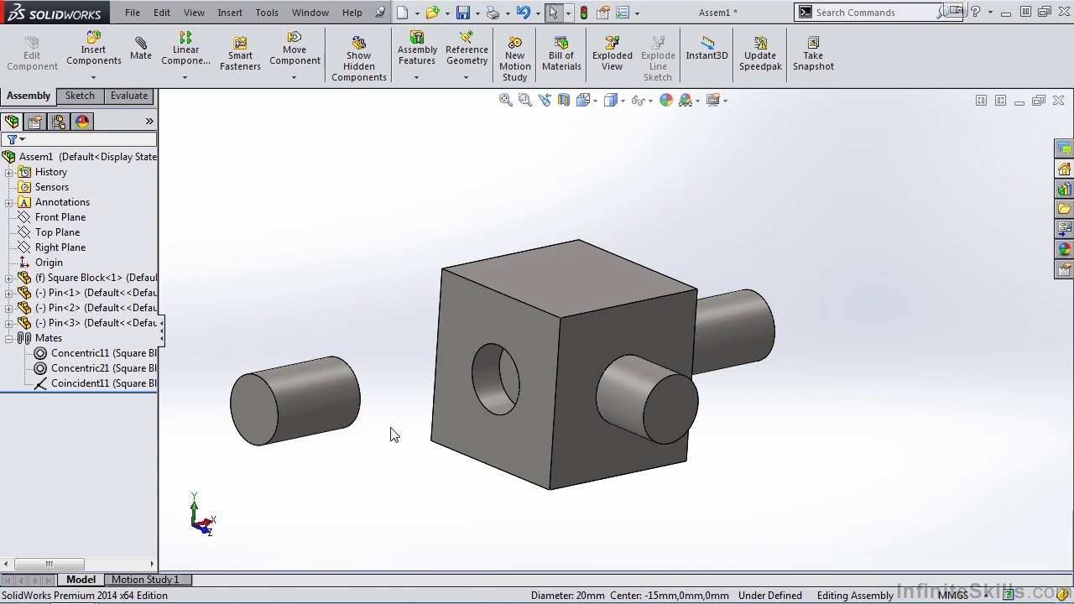
alt+drag(367, 409, 509, 396)
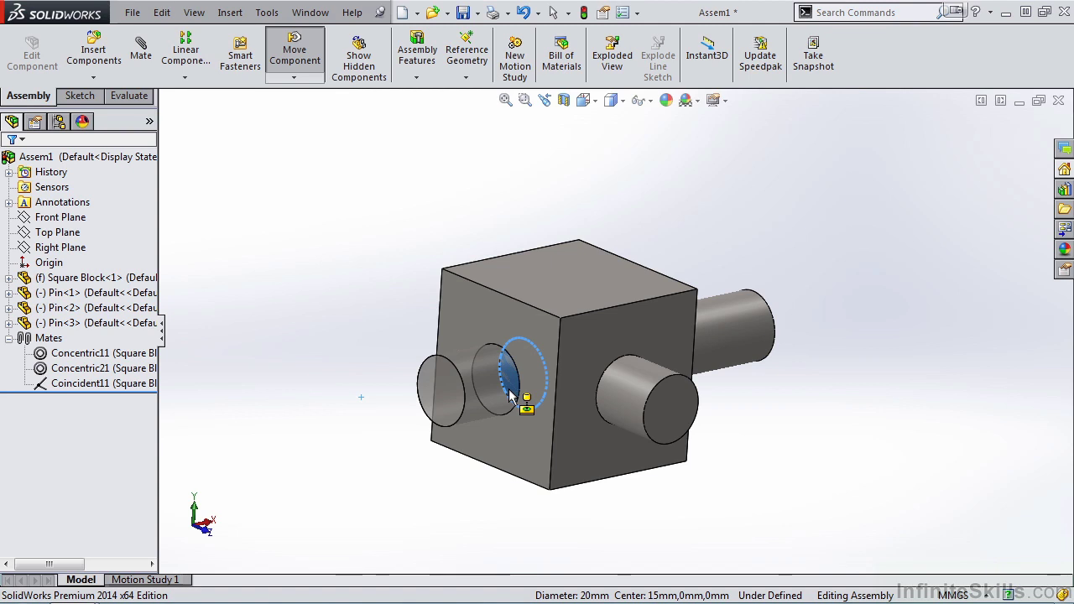
alt+drag(509, 396, 510, 396)
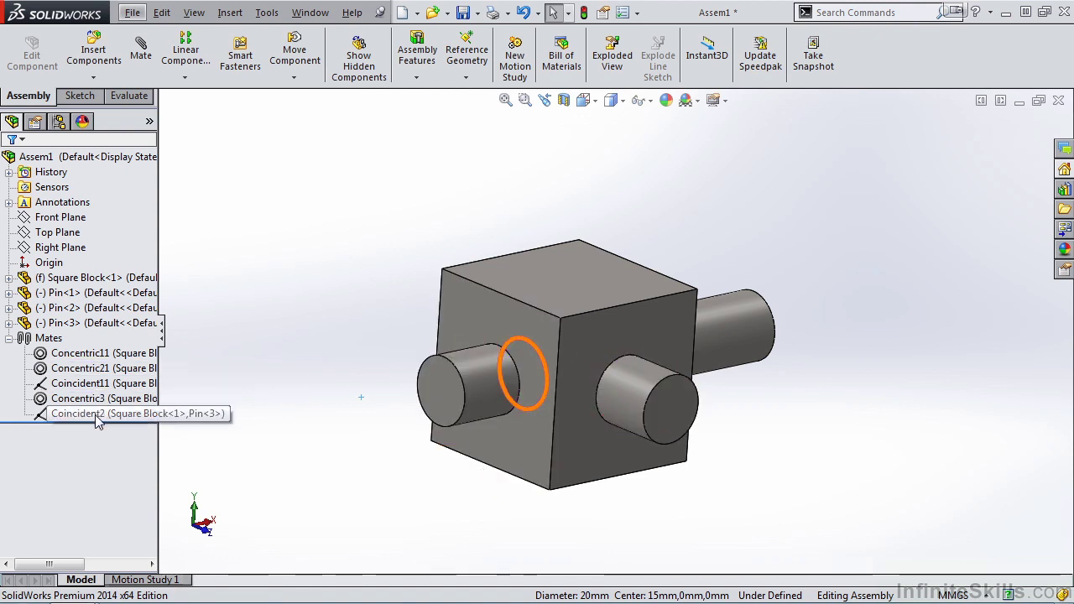
middle_drag(600, 510, 576, 529)
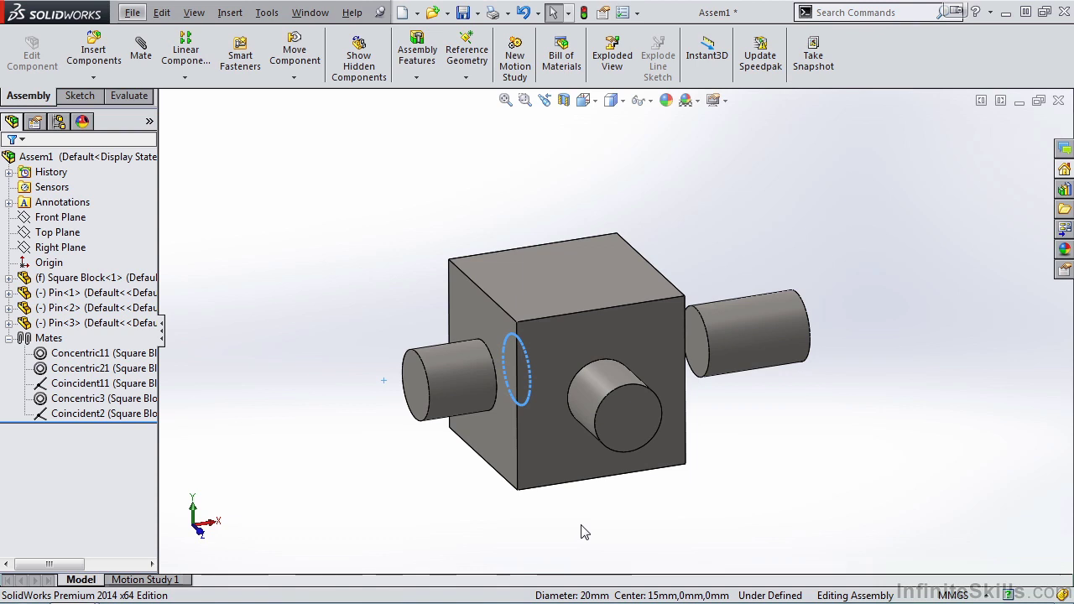